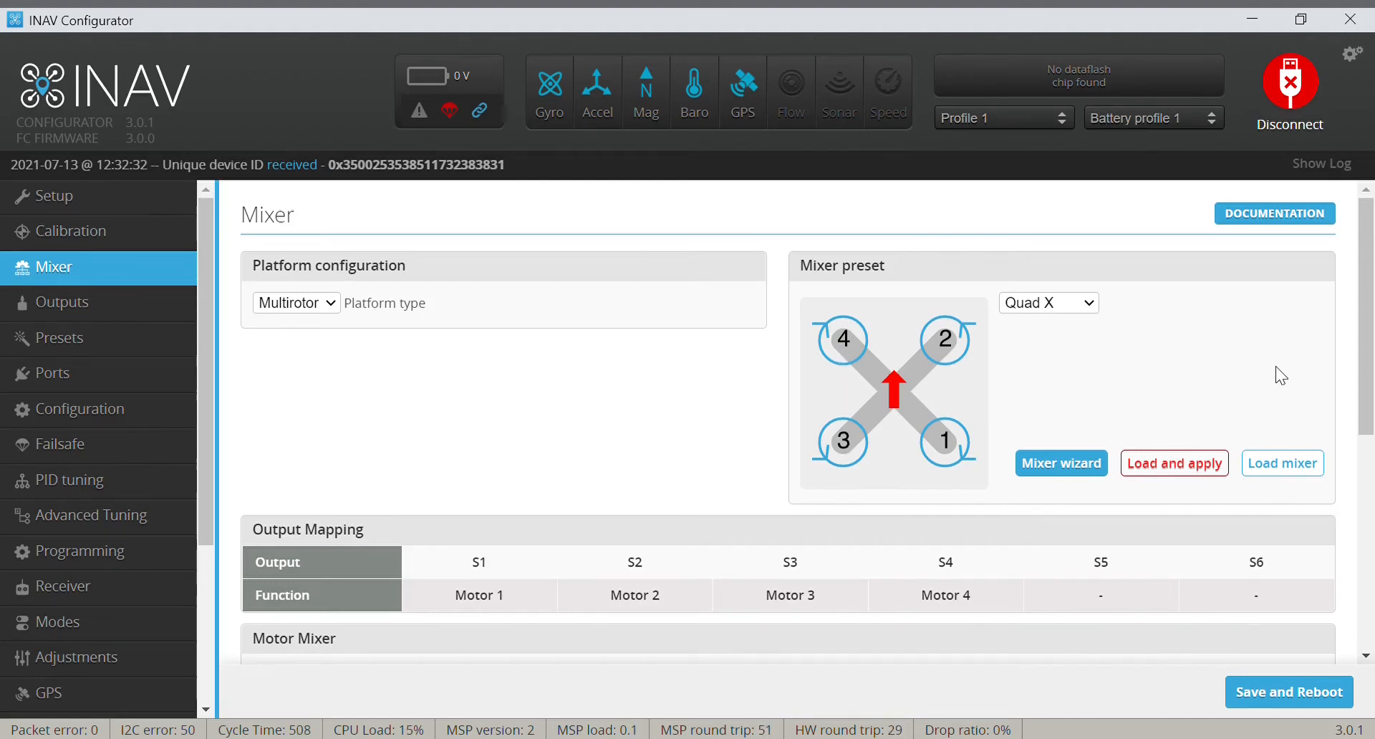
# Step: Review the Quad X mixer preset diagram, the output mapping and the motor mixer table on the Mixer page
pyautogui.moveTo(1372, 360); pyautogui.dragTo(1372, 476)
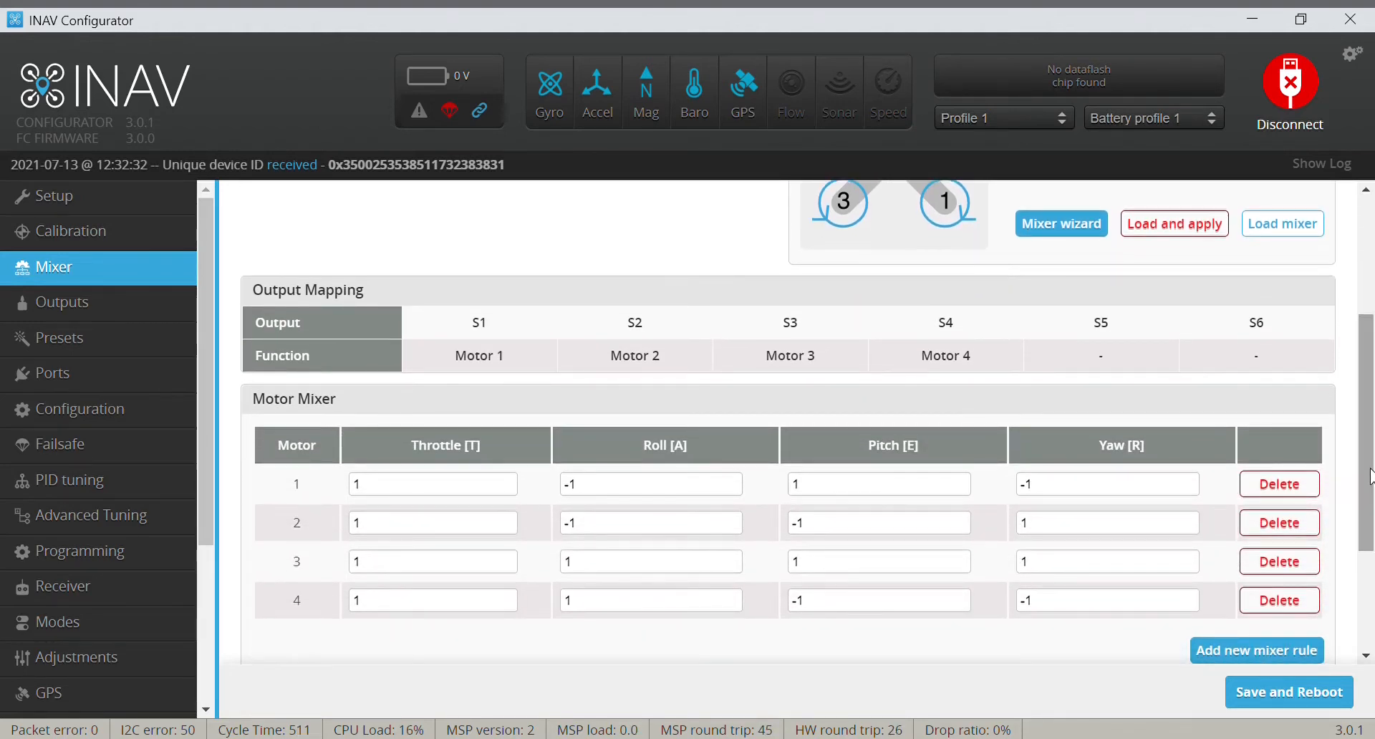
pyautogui.moveTo(1371, 476); pyautogui.dragTo(1370, 495)
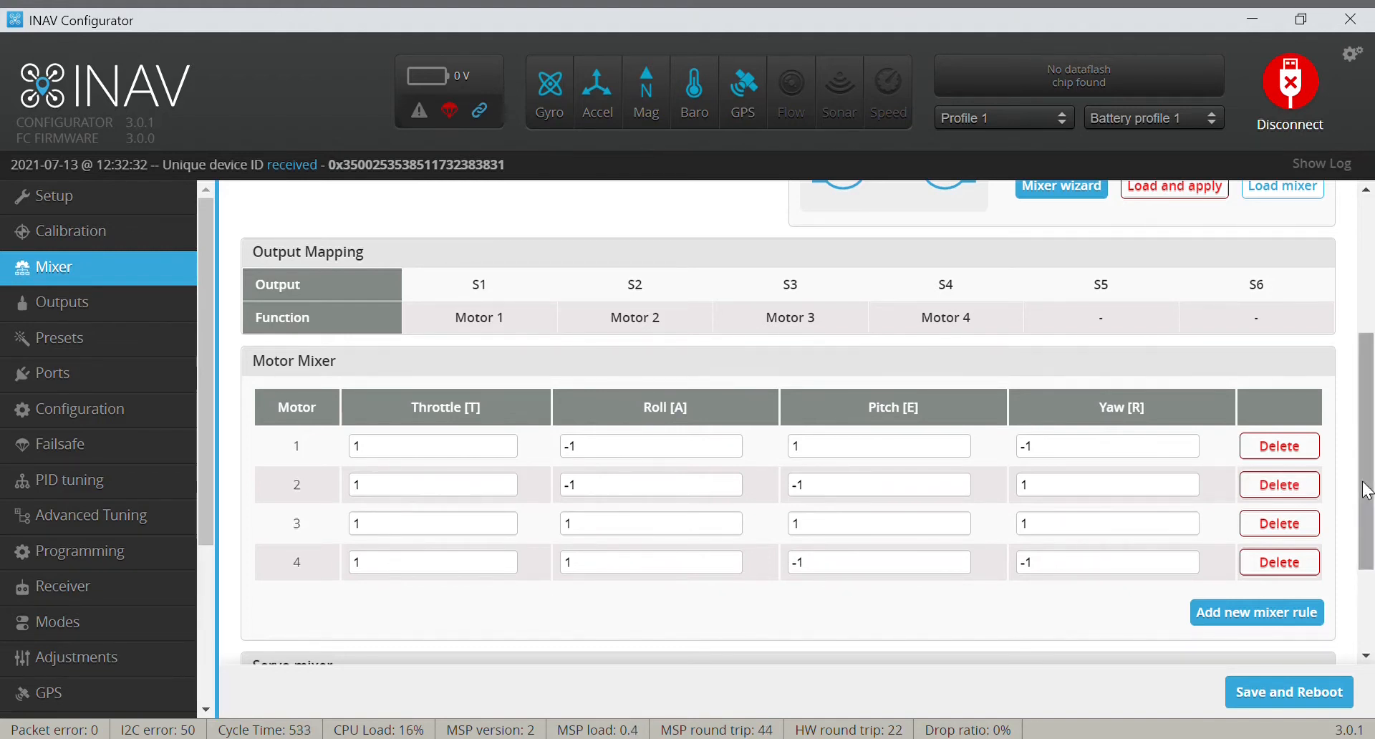
pyautogui.scroll(4, 1367, 491)
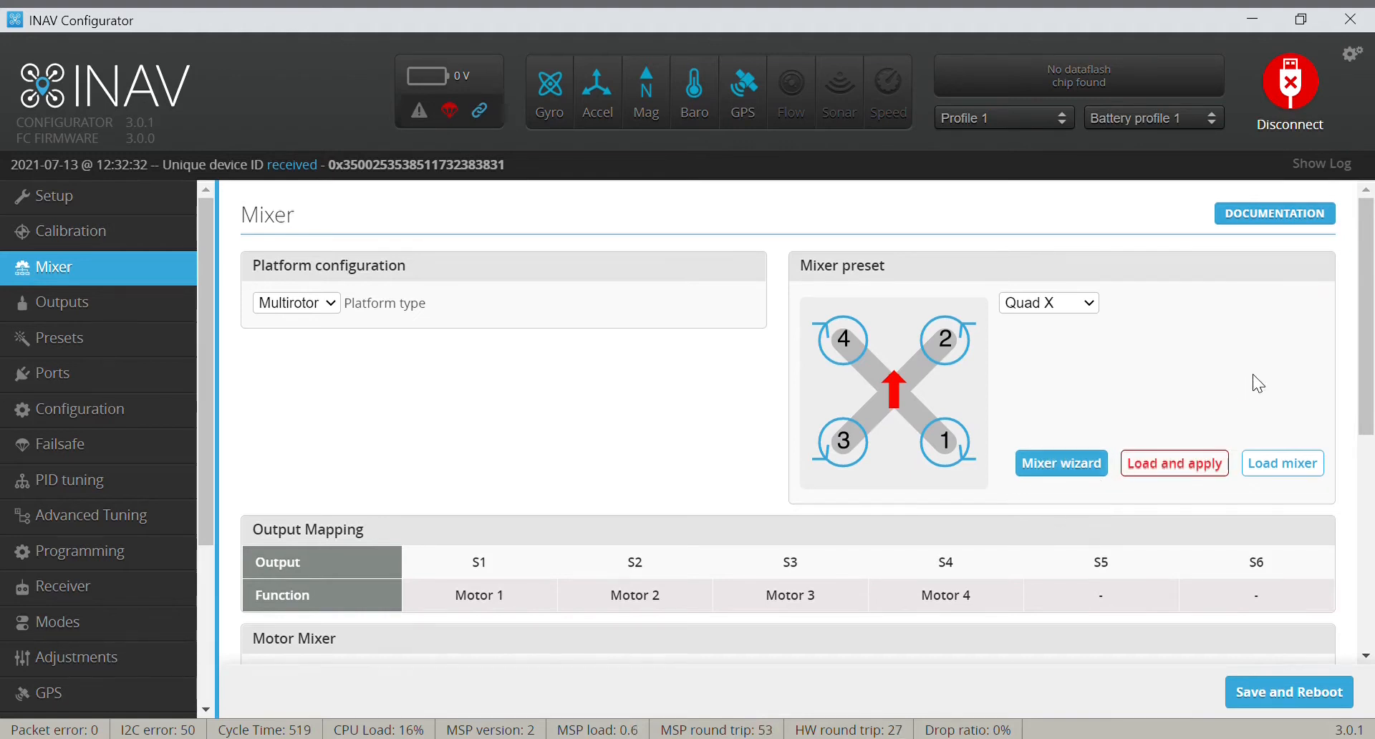
pyautogui.moveTo(1365, 363); pyautogui.dragTo(1369, 453)
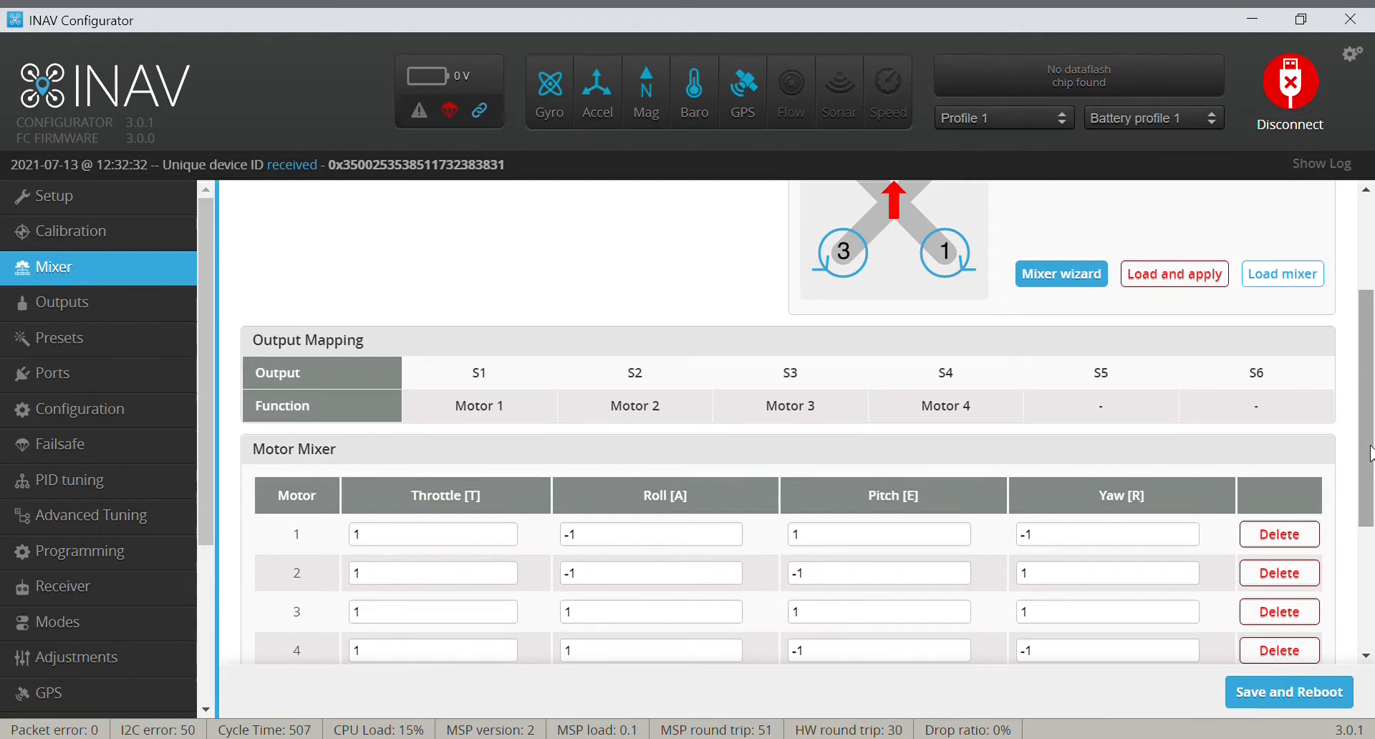
pyautogui.moveTo(1369, 452); pyautogui.dragTo(1371, 390)
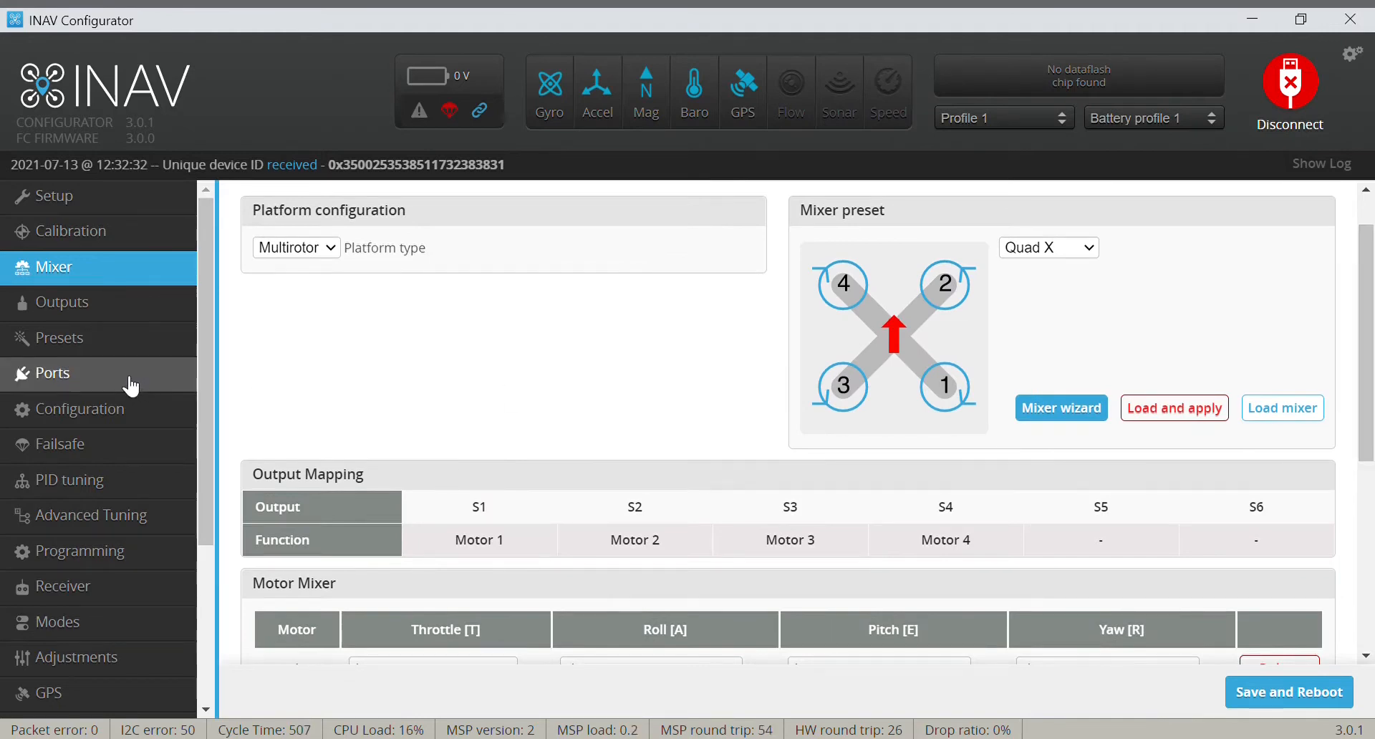
# Step: Enable motor control for the motor test on the Outputs page, acknowledging that all propellers are removed
pyautogui.click(106, 315)
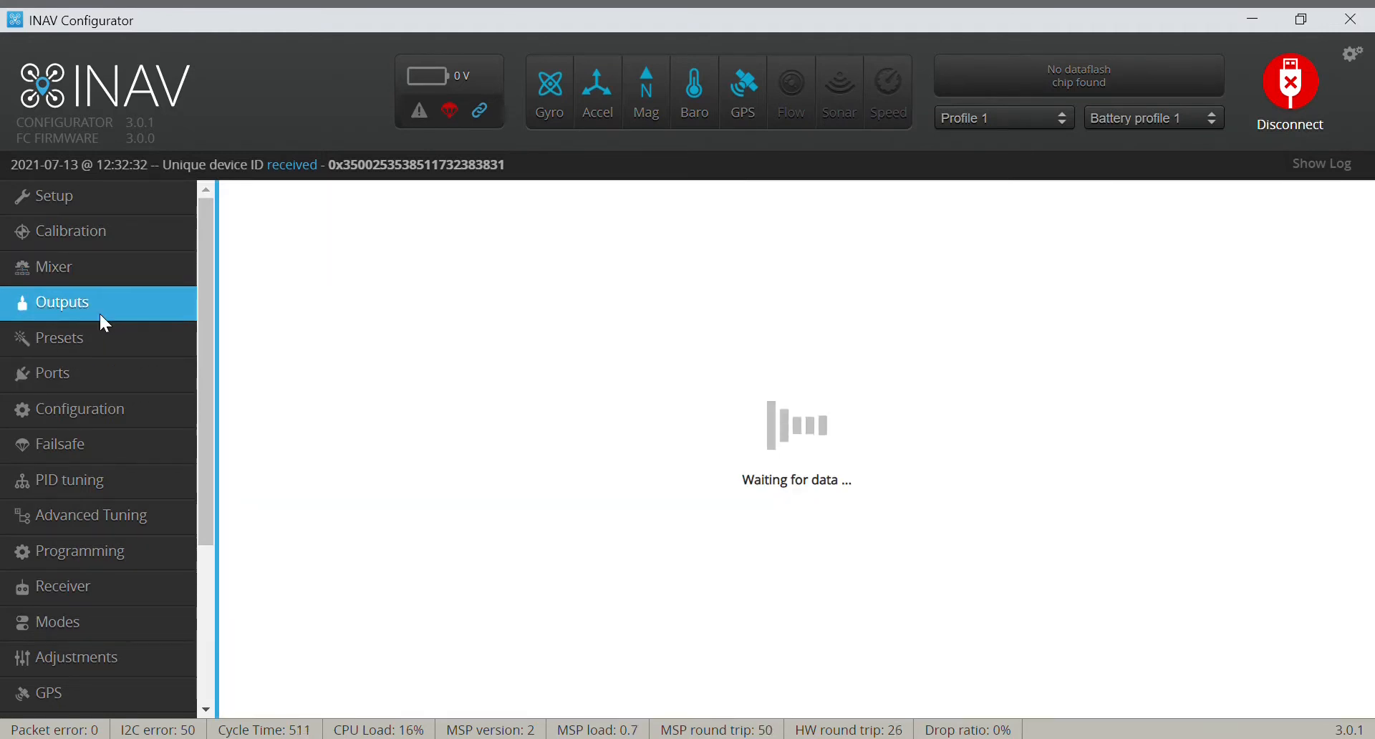
pyautogui.scroll(-5, 618, 428)
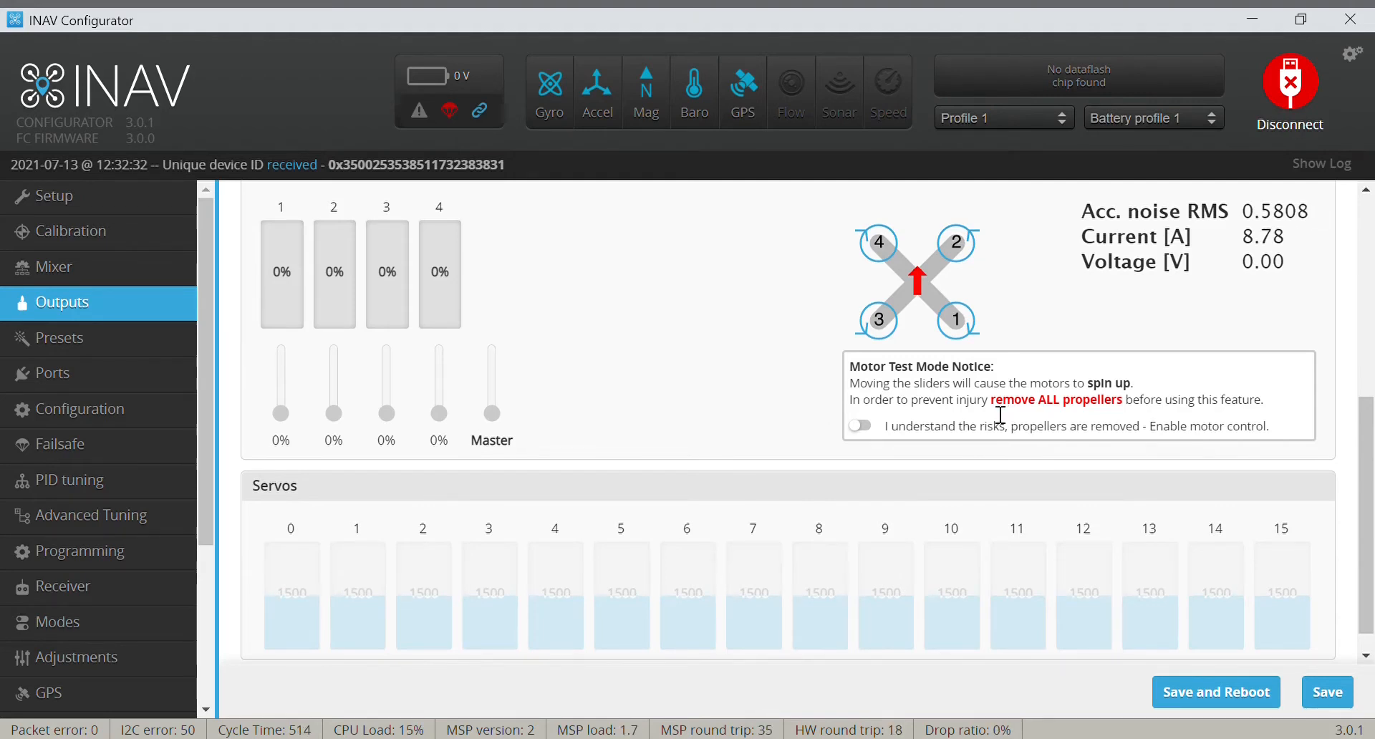
pyautogui.moveTo(990, 401); pyautogui.dragTo(1128, 406)
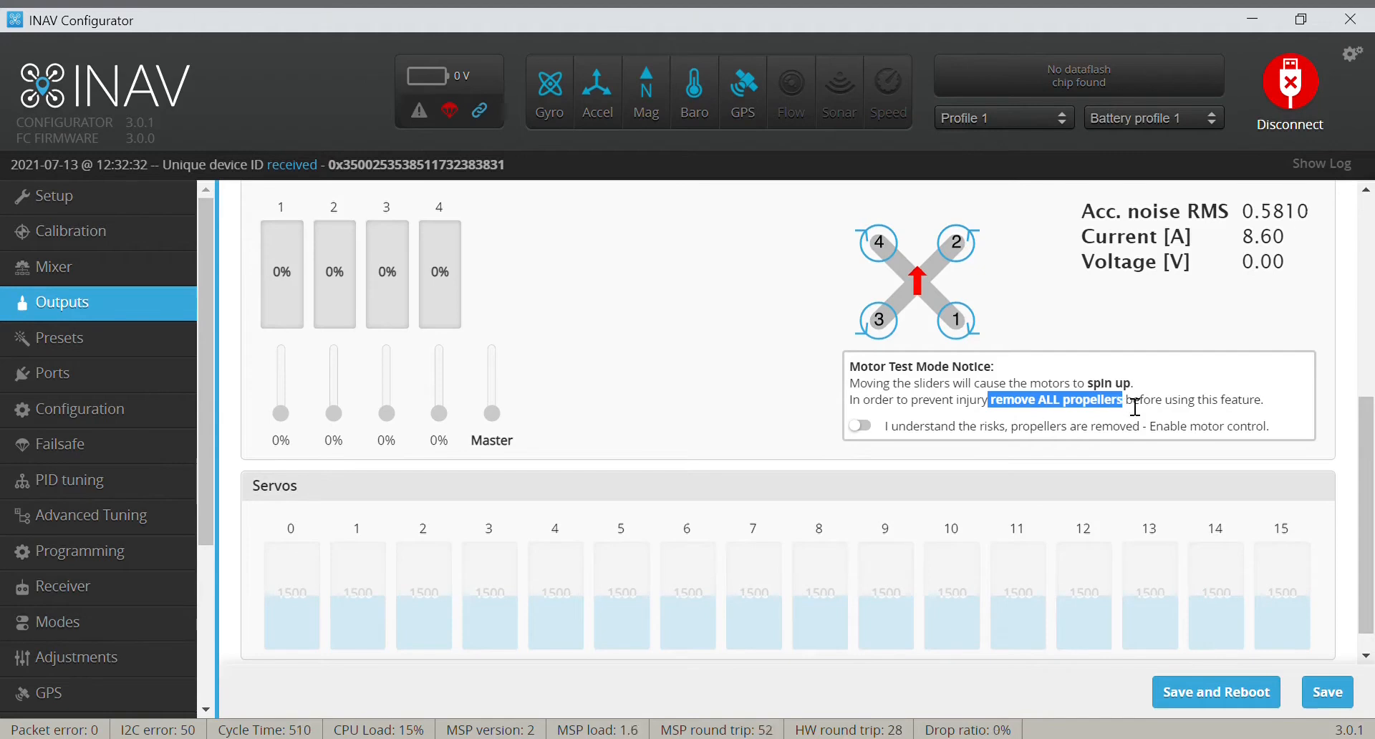
pyautogui.click(703, 388)
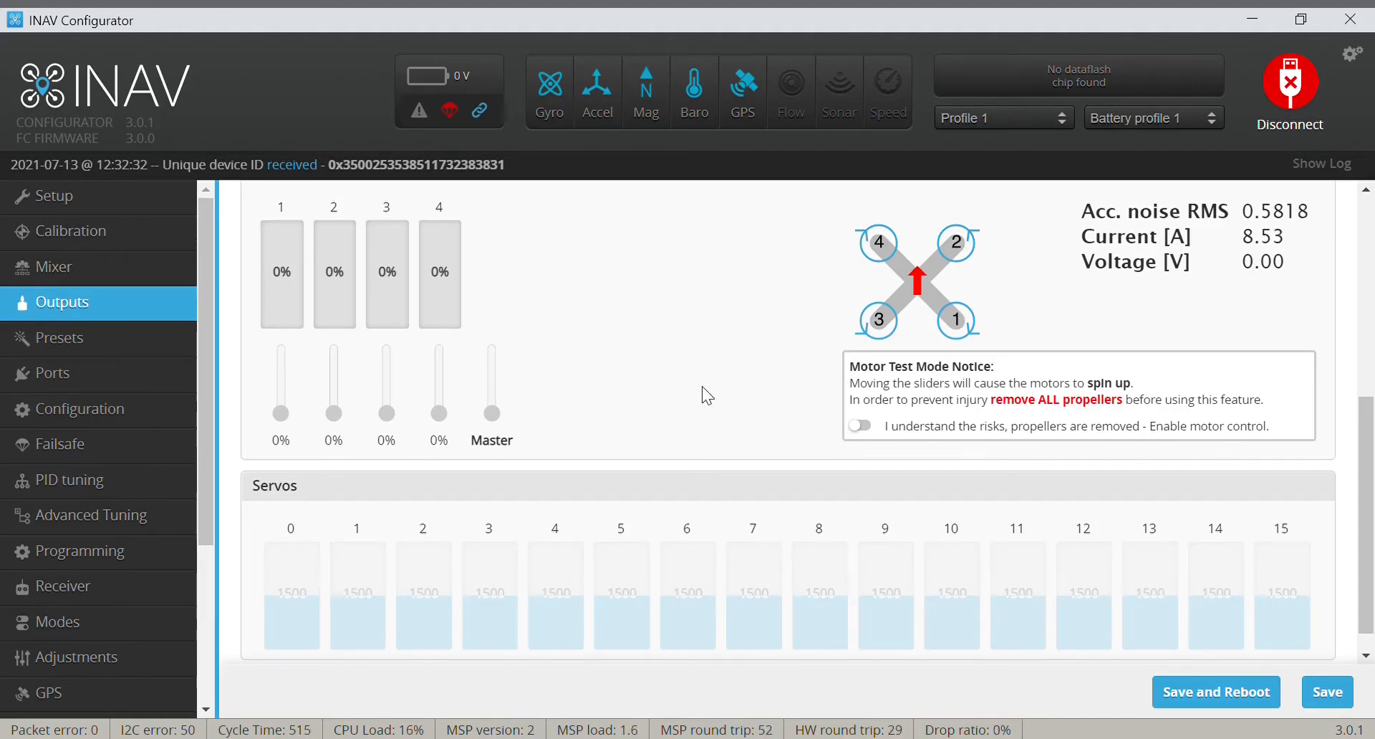
pyautogui.click(874, 428)
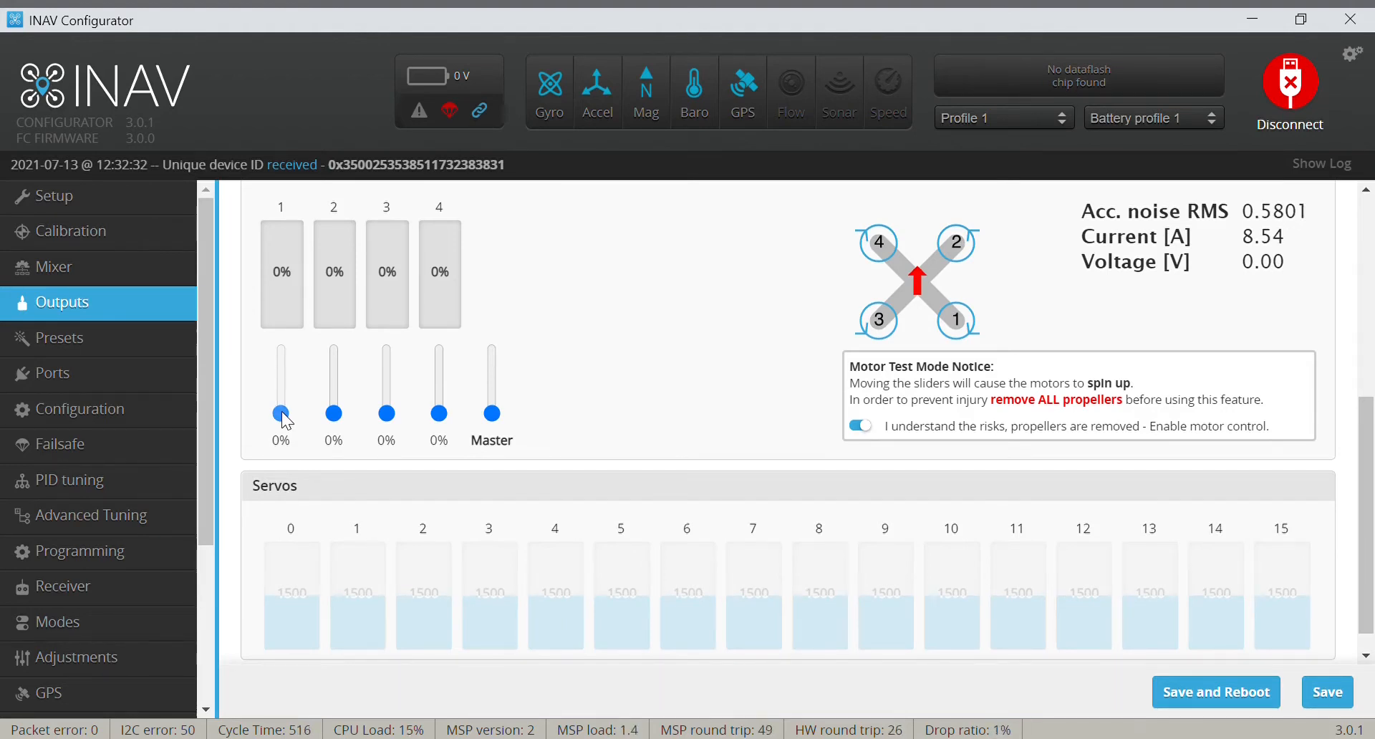
# Step: Spin-test motor 1 at 9% and 15%, followed by motors 4, 3 and 2 individually, returning each to 0%
pyautogui.moveTo(286, 418); pyautogui.dragTo(286, 416)
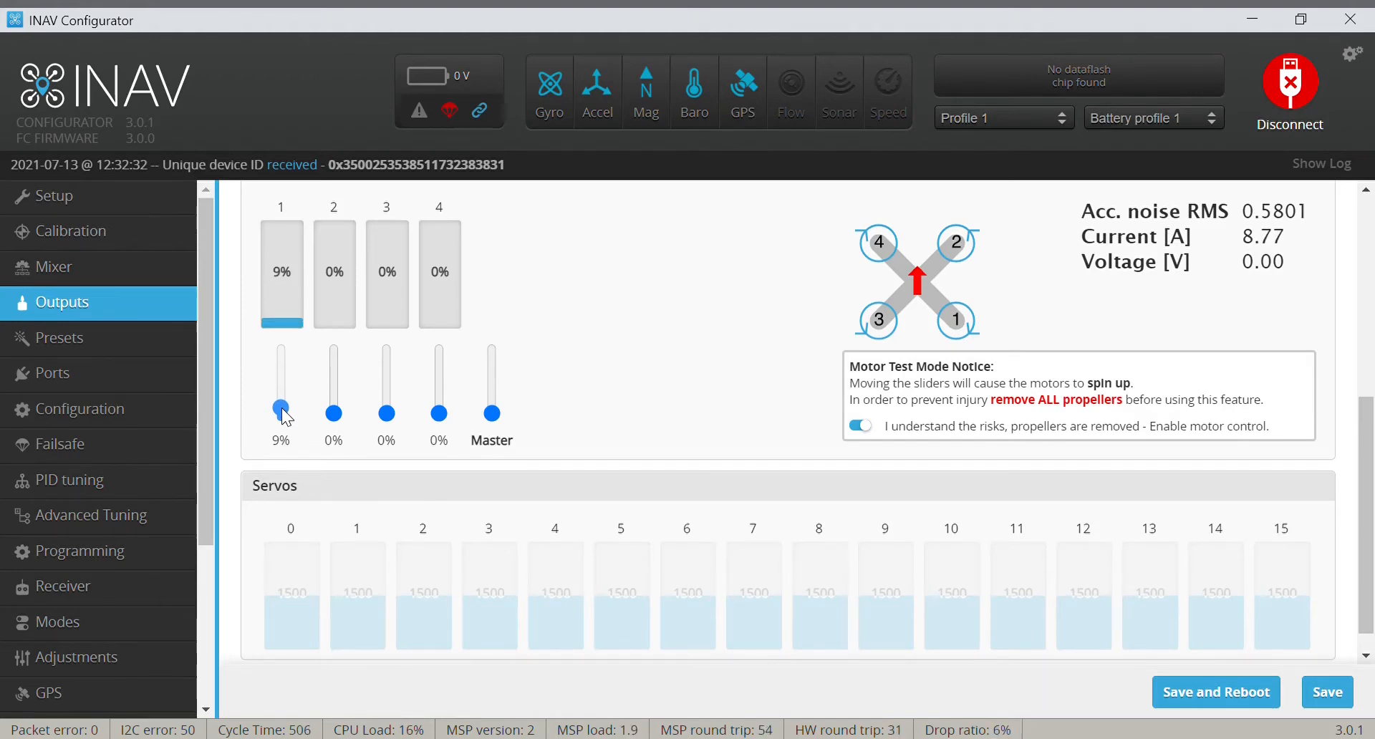
pyautogui.moveTo(286, 418); pyautogui.dragTo(285, 431)
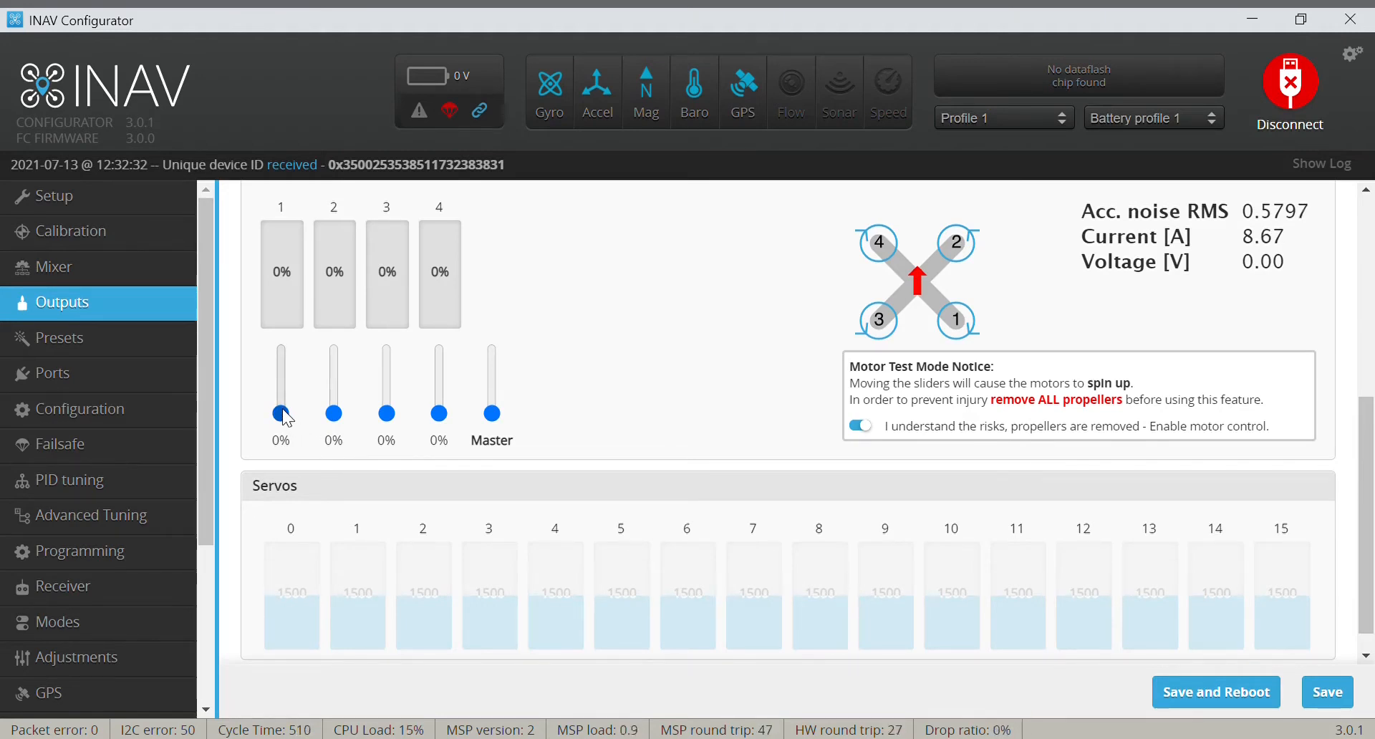
pyautogui.moveTo(283, 409); pyautogui.dragTo(282, 405)
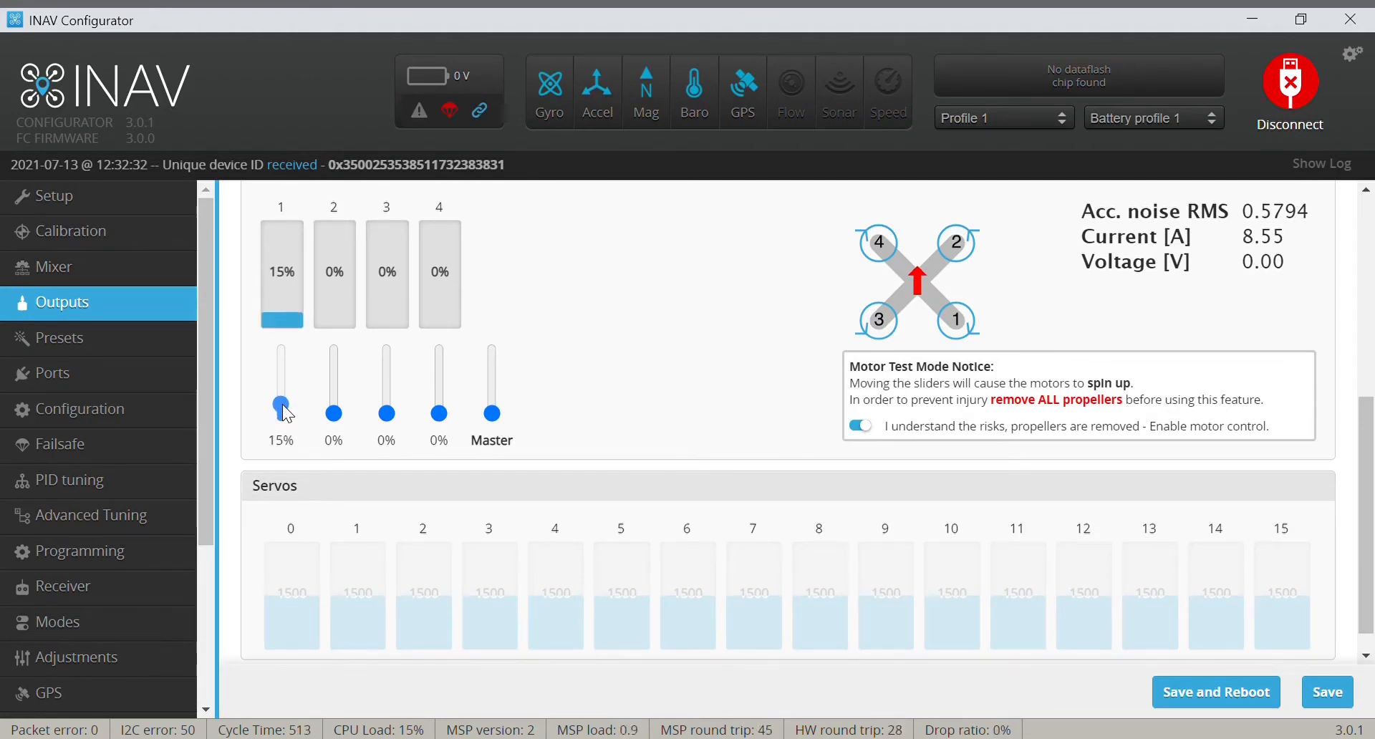
pyautogui.moveTo(287, 413); pyautogui.dragTo(285, 439)
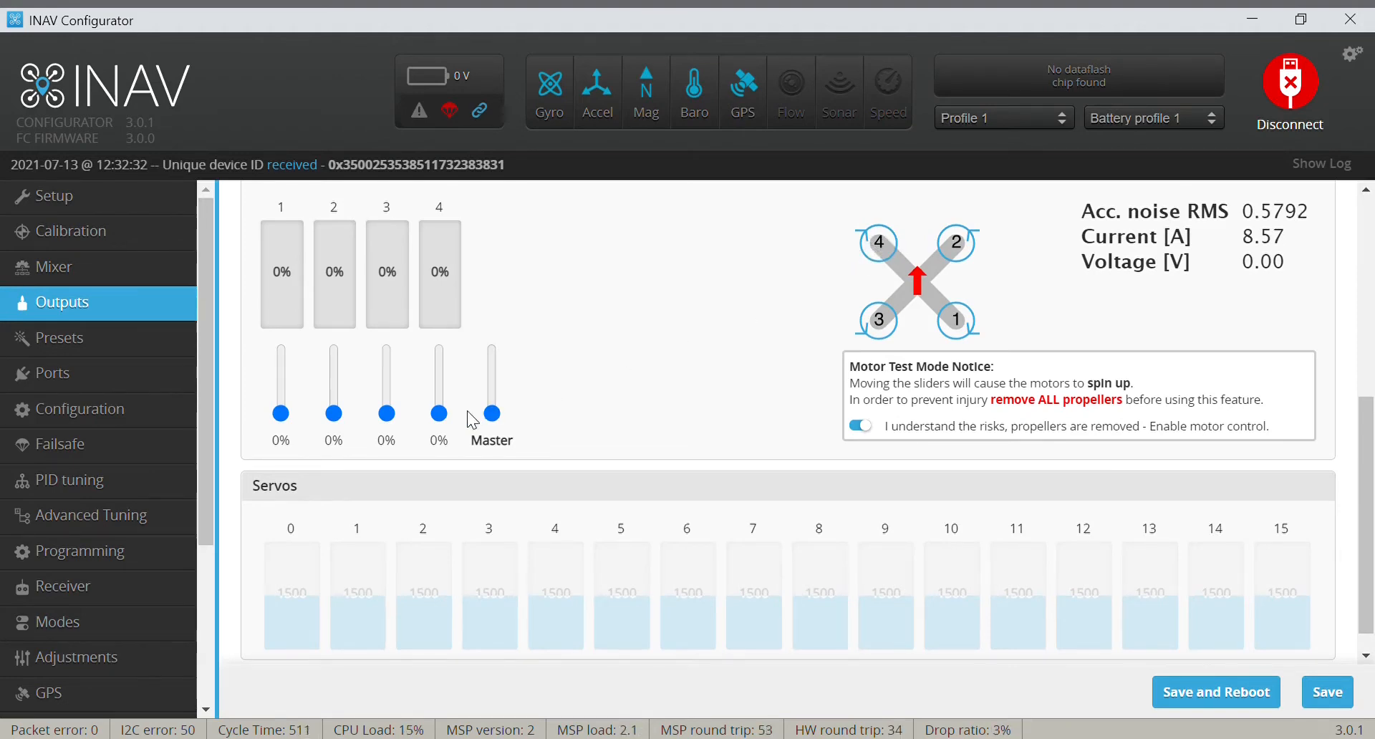
pyautogui.moveTo(441, 411); pyautogui.dragTo(439, 434)
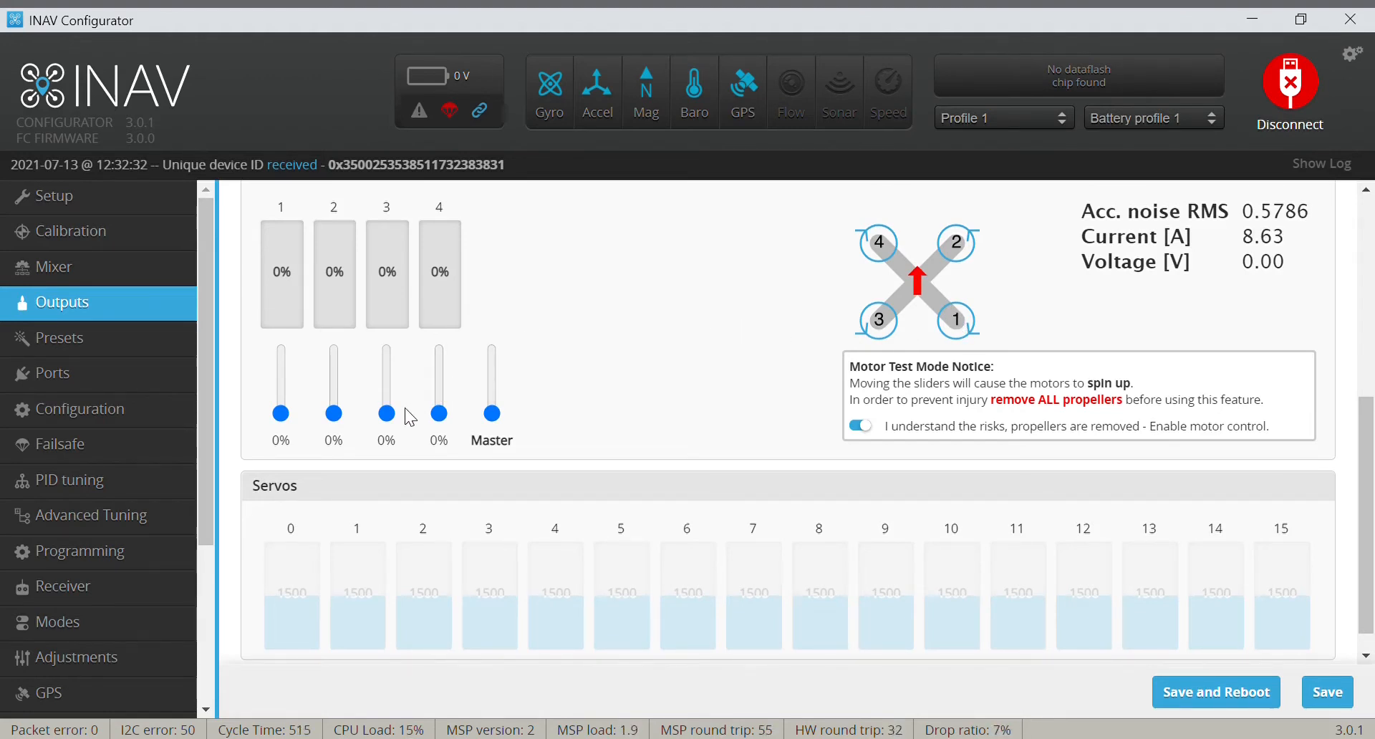
pyautogui.moveTo(388, 415); pyautogui.dragTo(337, 437)
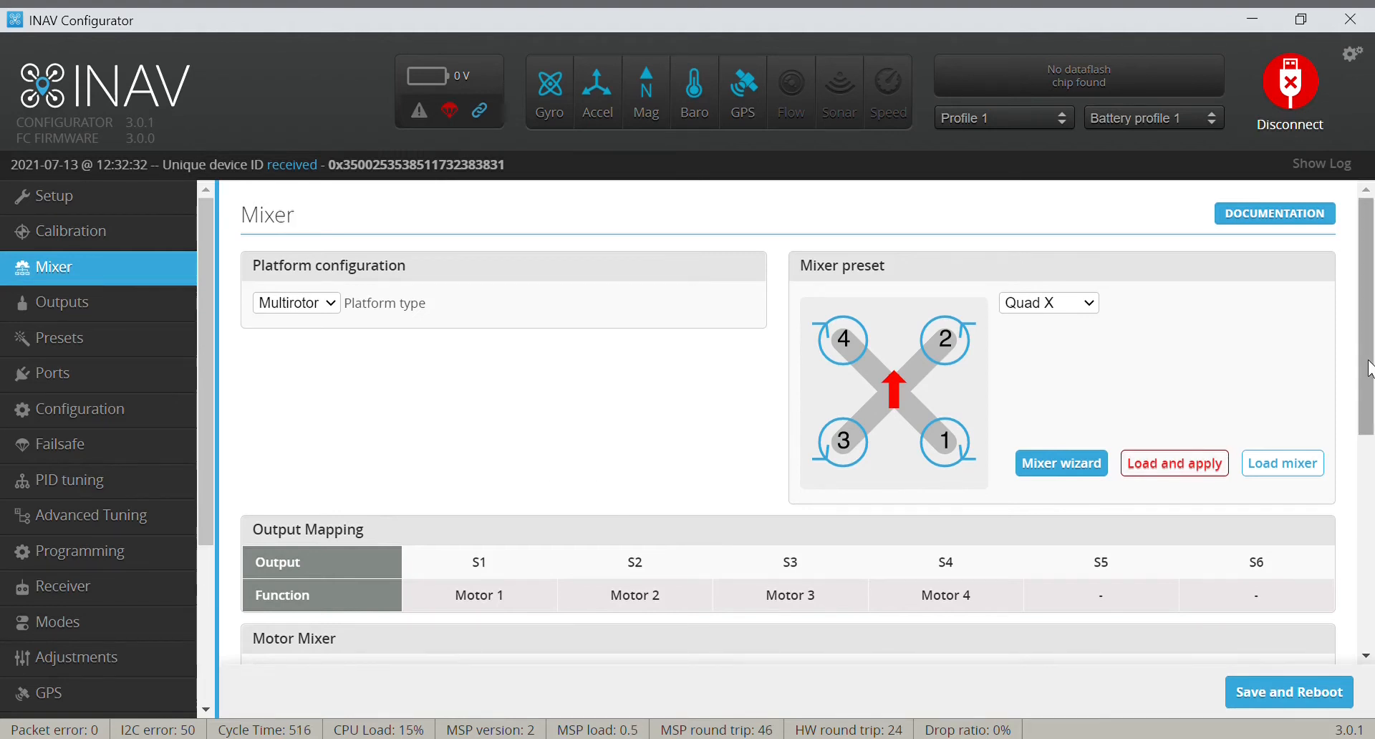
# Step: Examine the motor mixer table and the motor numbering diagram on the Mixer page again
pyautogui.moveTo(1368, 368); pyautogui.dragTo(1369, 484)
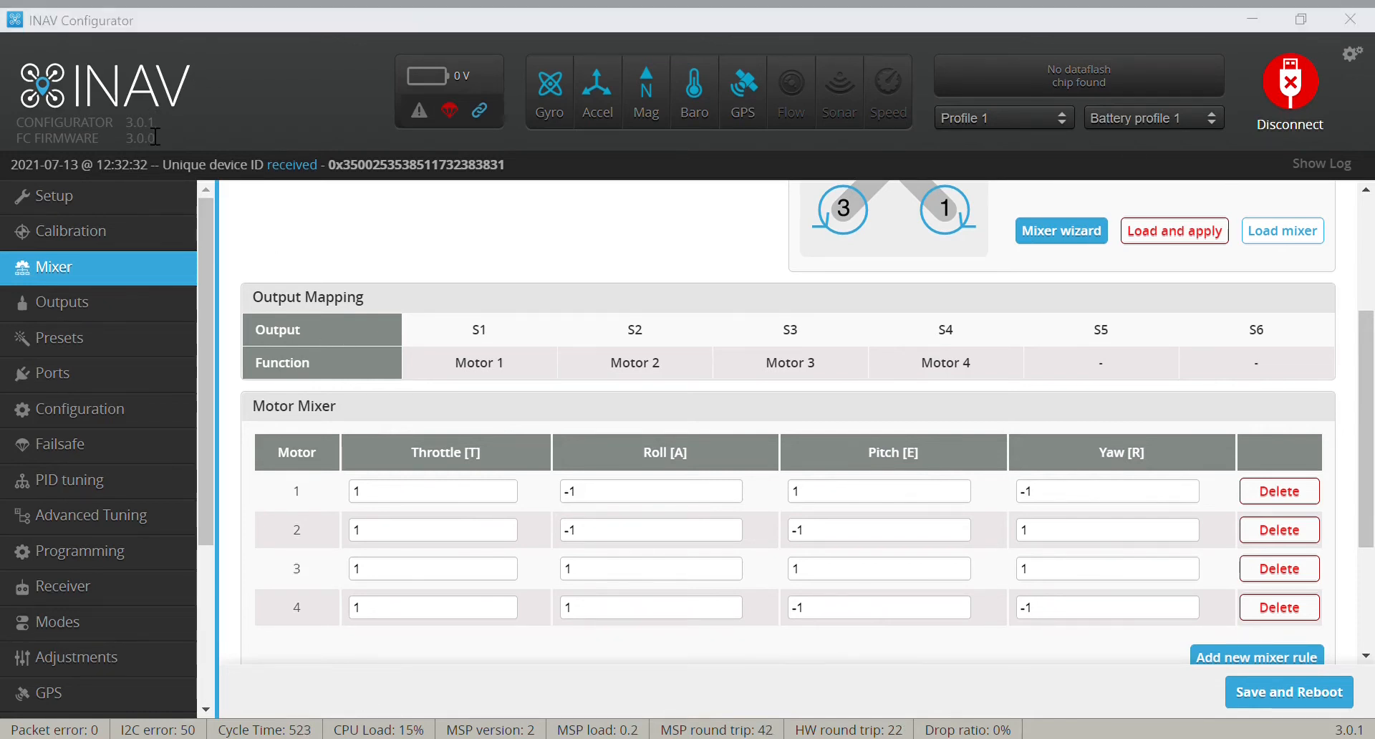
pyautogui.click(268, 136)
pyautogui.click(275, 195)
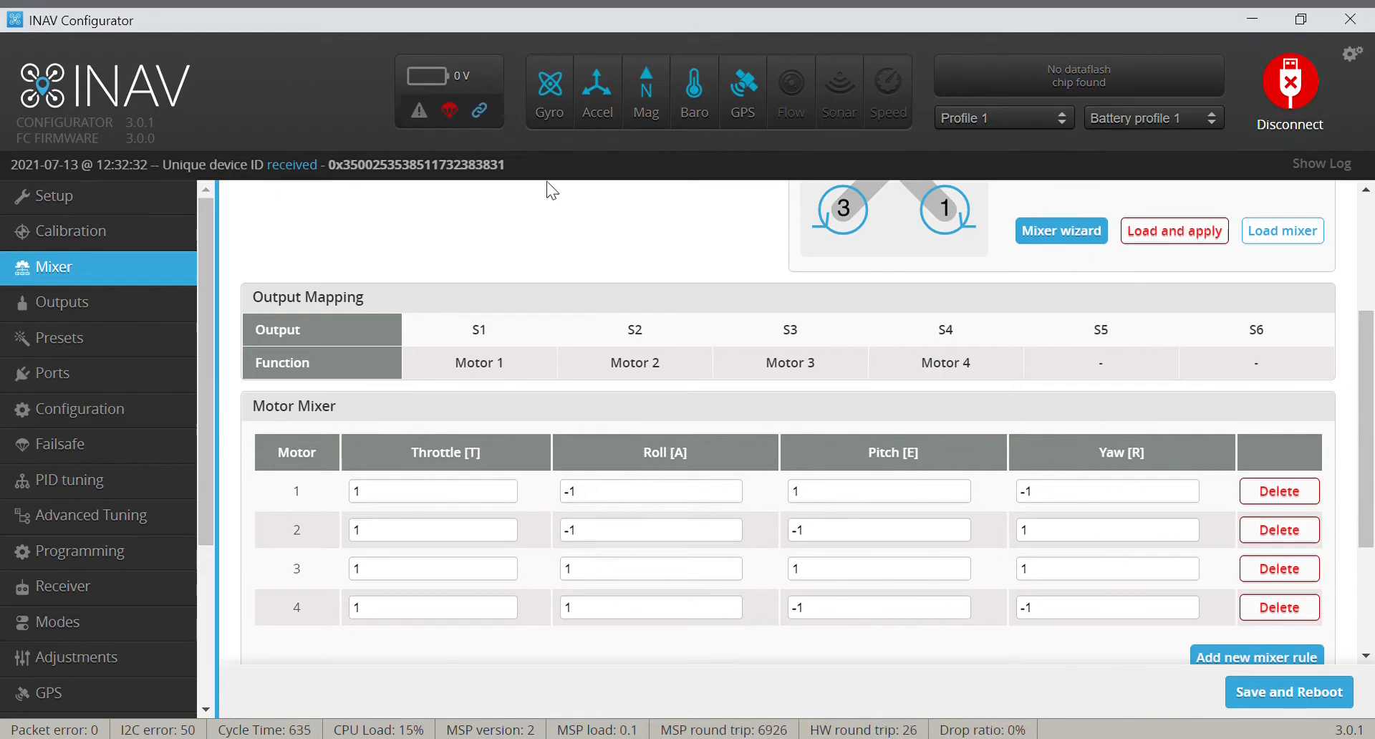
pyautogui.scroll(3, 1092, 422)
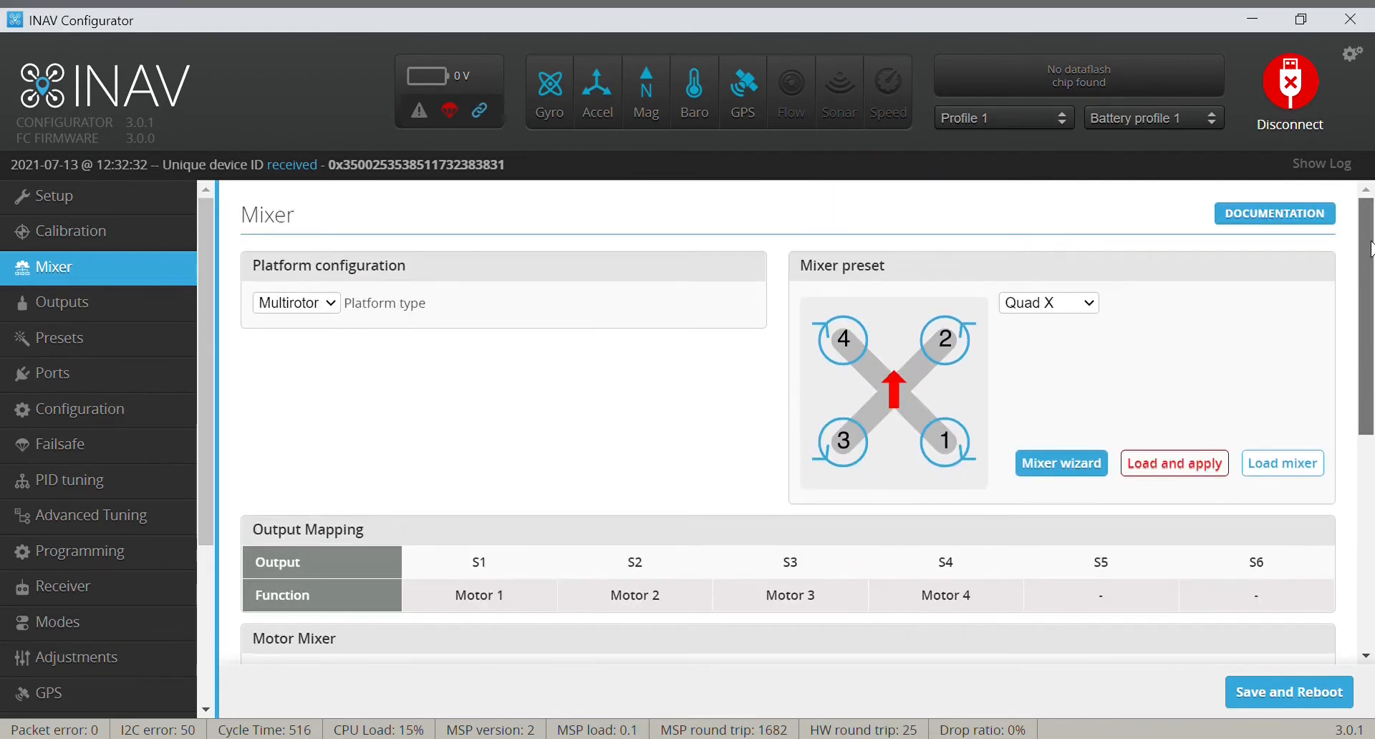
# Step: Assign Motor #4 to Rear-Right, #3 to Front-Right, #2 to Rear-Left and #1 to Front-Left in the mixer wizard, and apply the mapping
pyautogui.click(1035, 463)
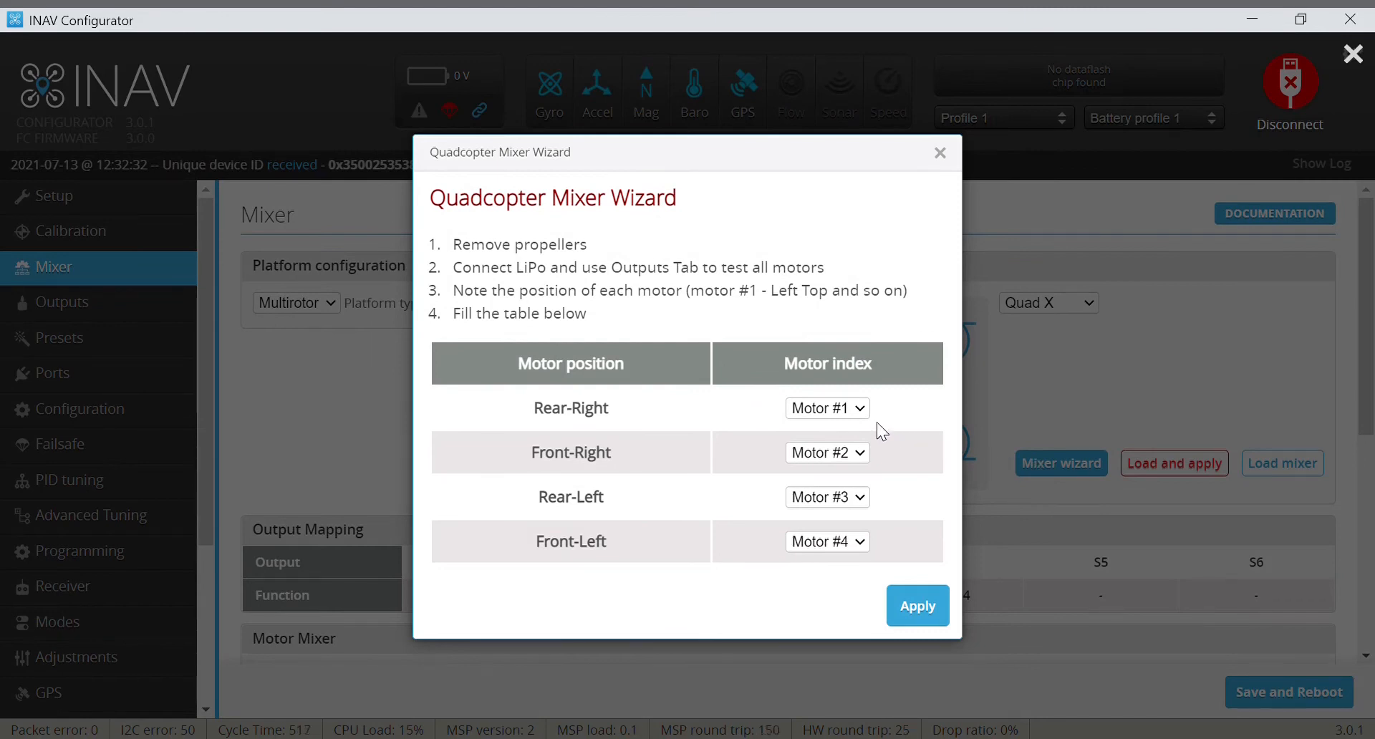
pyautogui.click(836, 549)
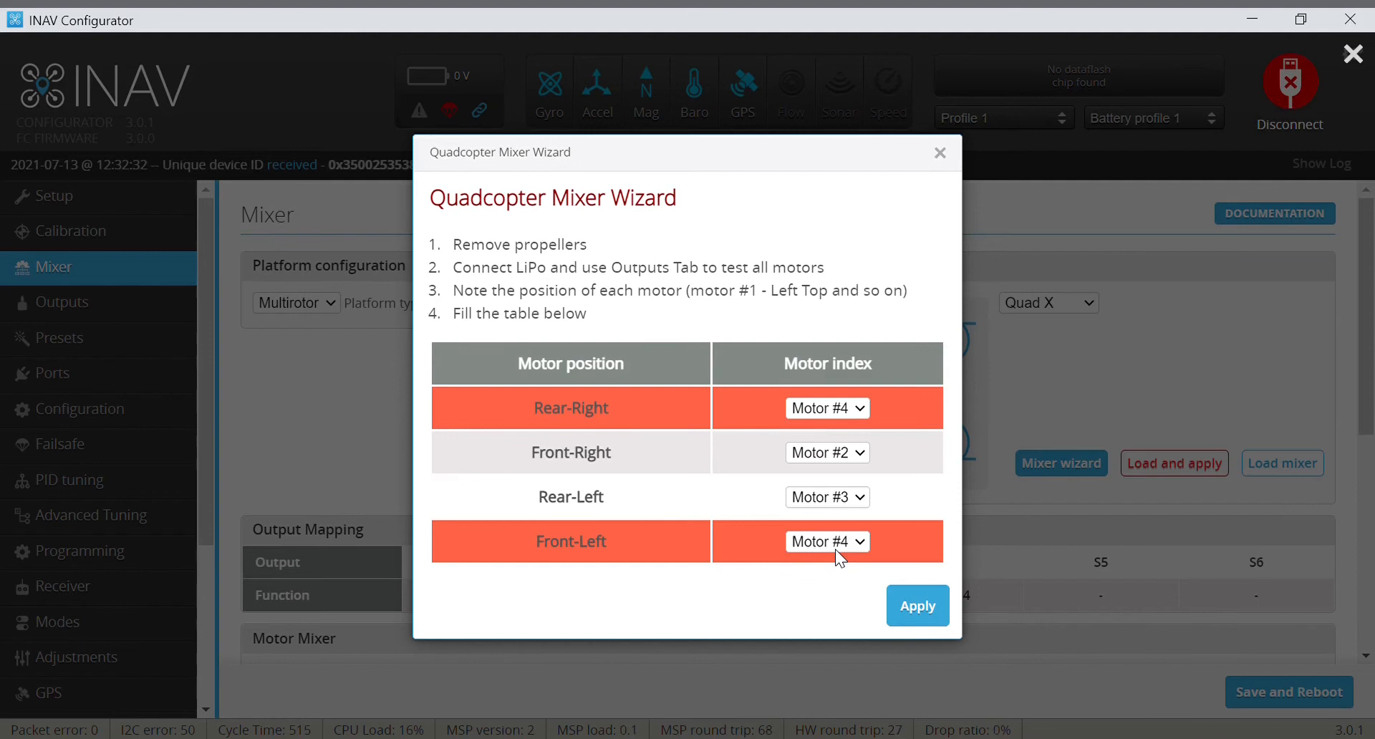
pyautogui.click(836, 577)
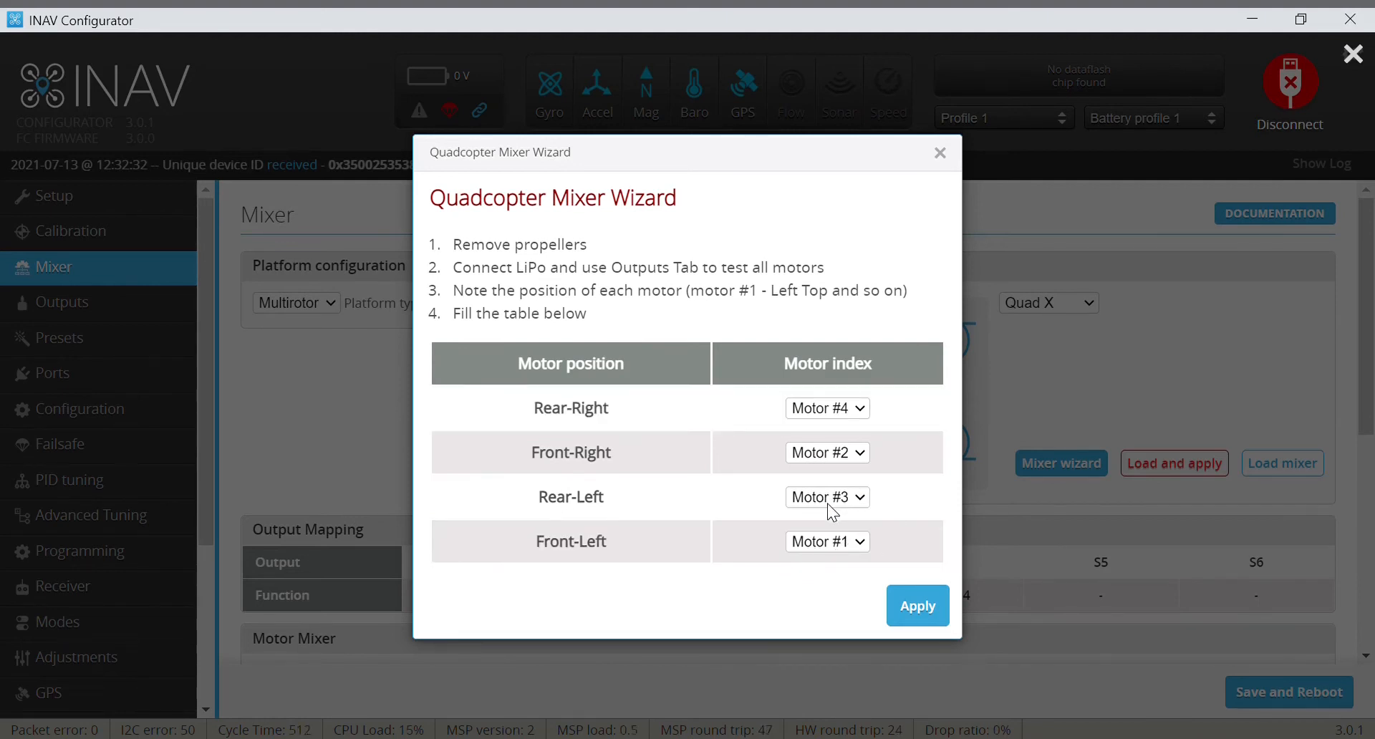
pyautogui.click(821, 559)
pyautogui.click(839, 457)
pyautogui.click(830, 553)
pyautogui.click(924, 613)
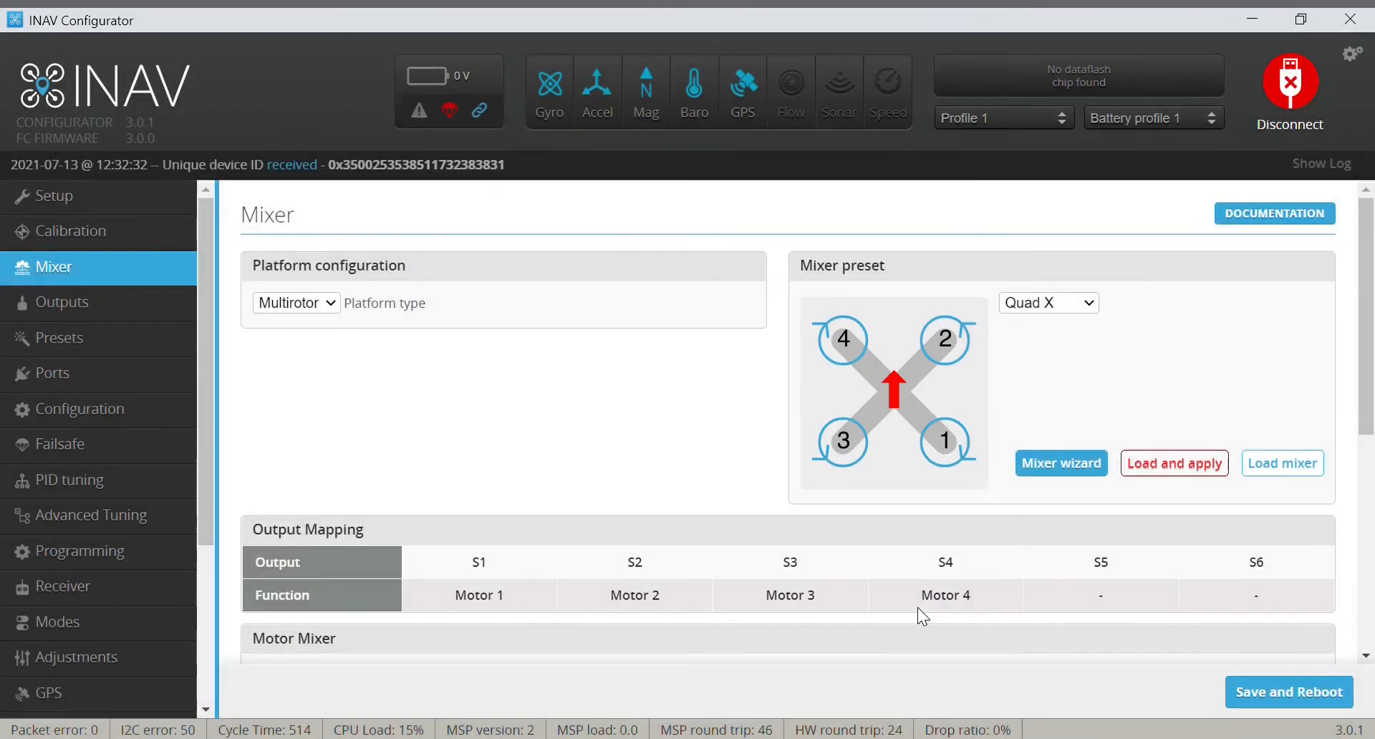
# Step: Check the new motor mixer rules, save them and reboot the flight controller
pyautogui.moveTo(1371, 320); pyautogui.dragTo(1372, 439)
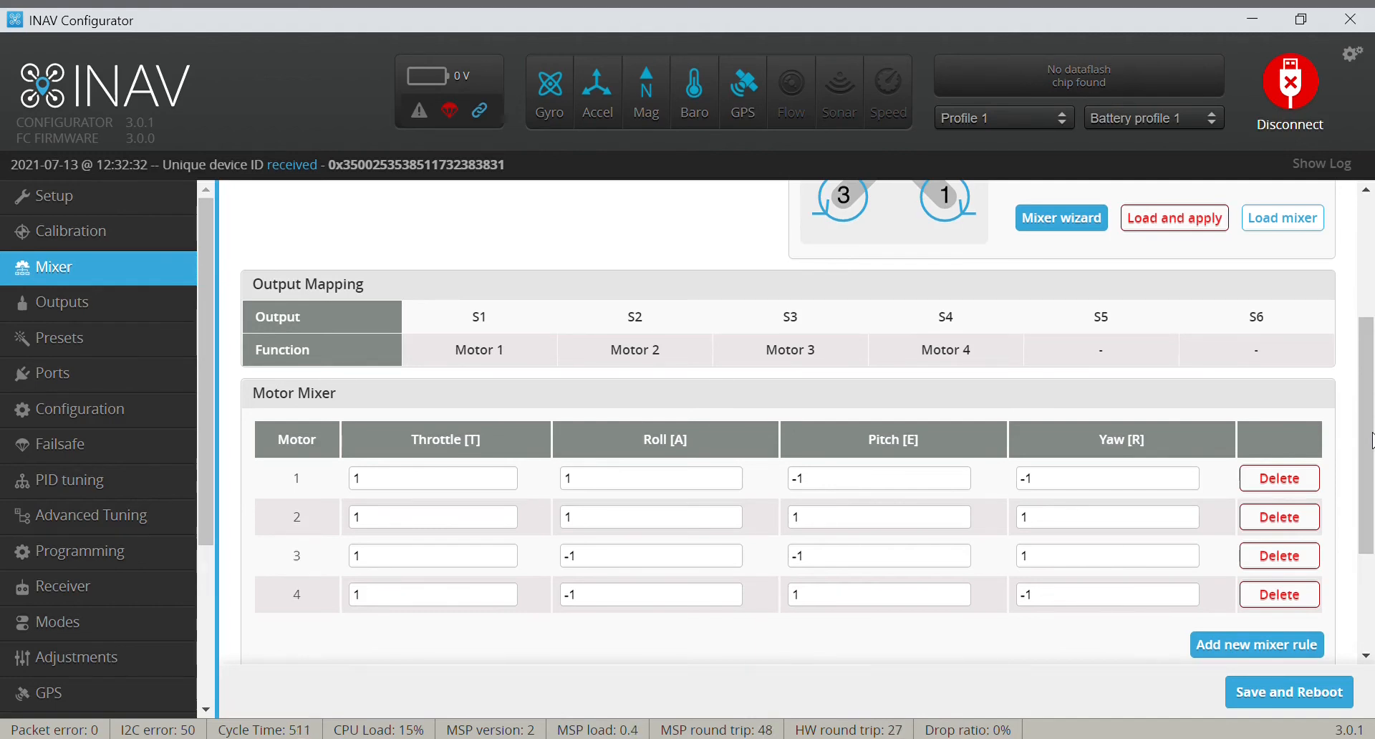
pyautogui.scroll(1, 1345, 393)
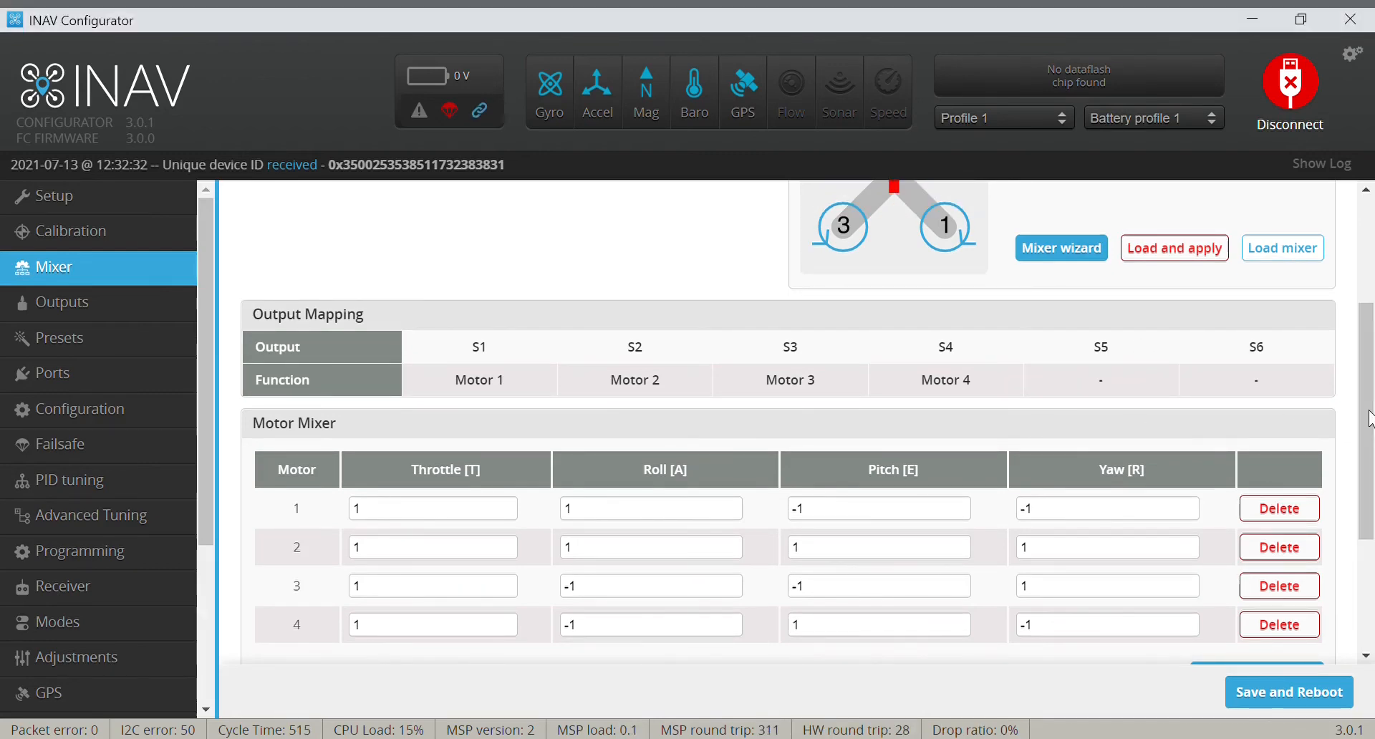
pyautogui.click(1317, 691)
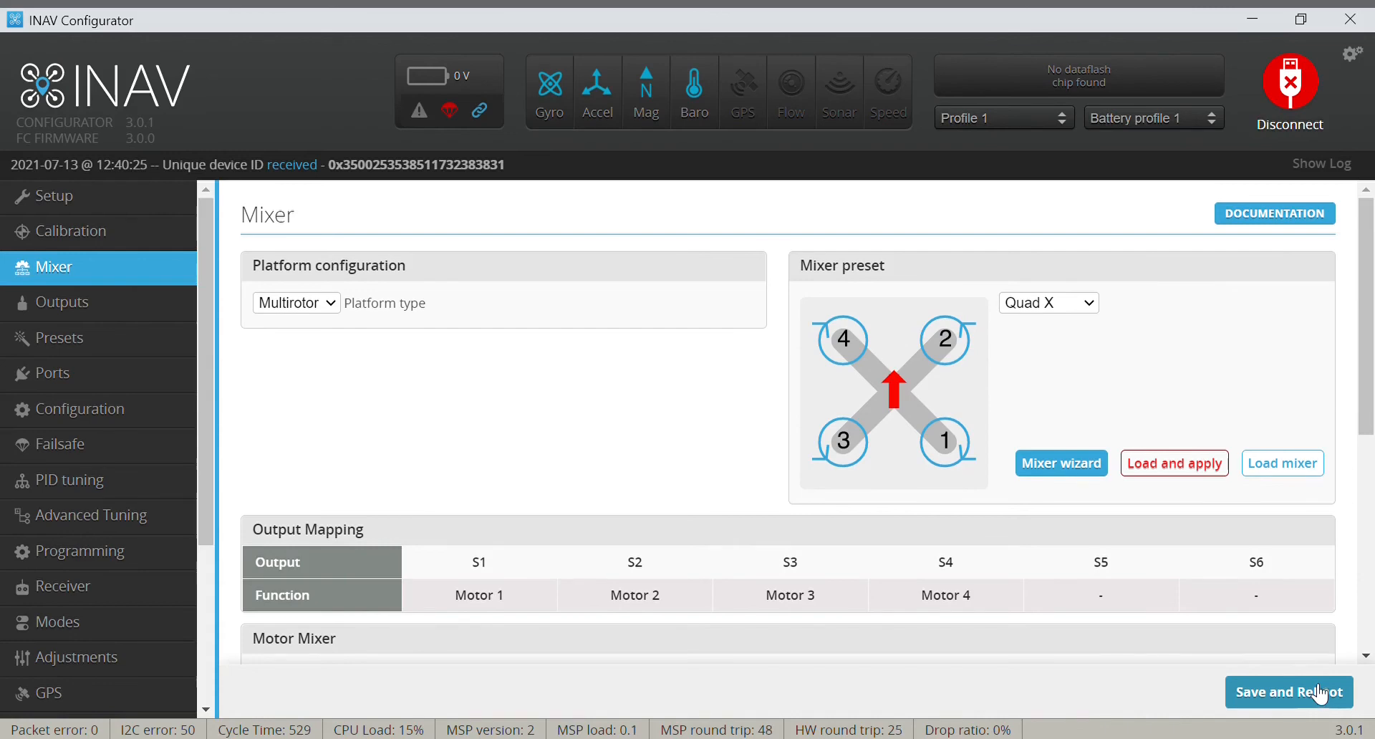
# Step: Verify the saved motor mixer rules and review the configuration and motor sections on the Outputs page
pyautogui.moveTo(1368, 359); pyautogui.dragTo(1374, 442)
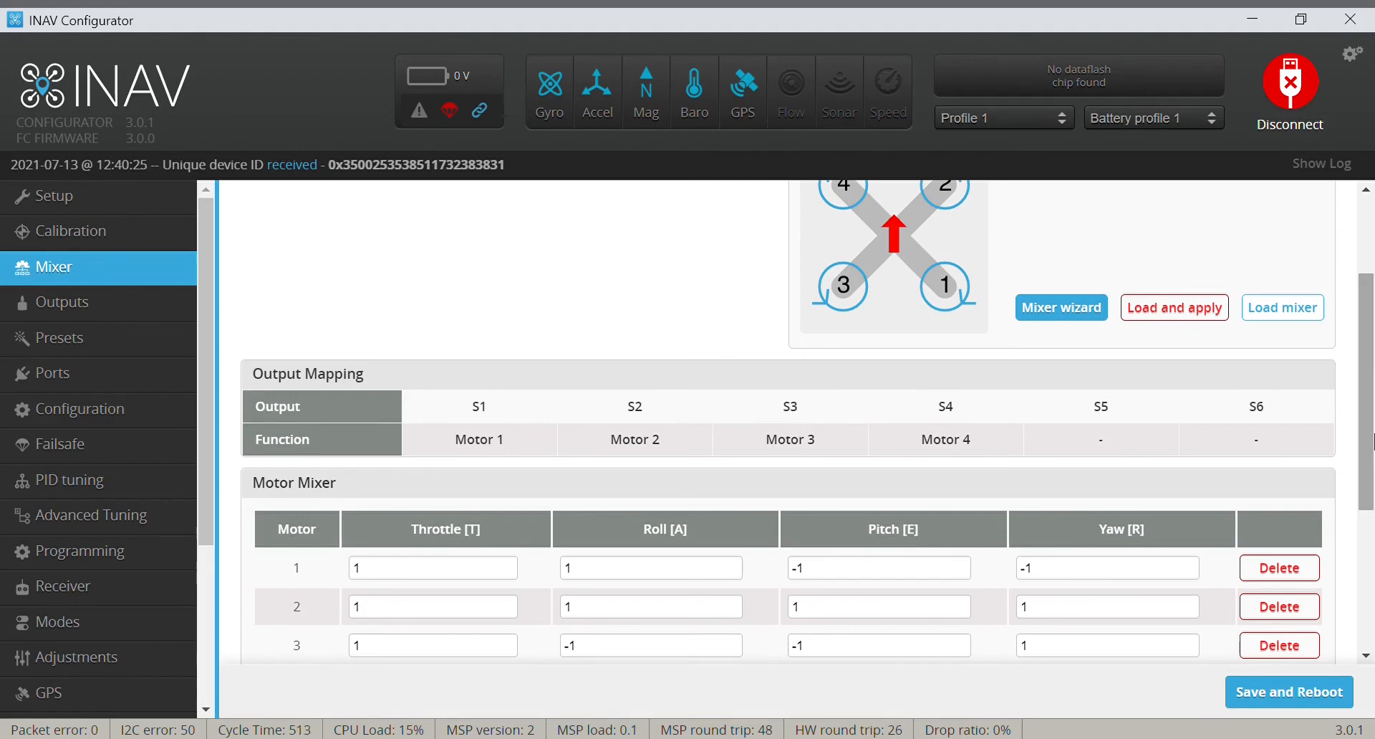
pyautogui.click(140, 303)
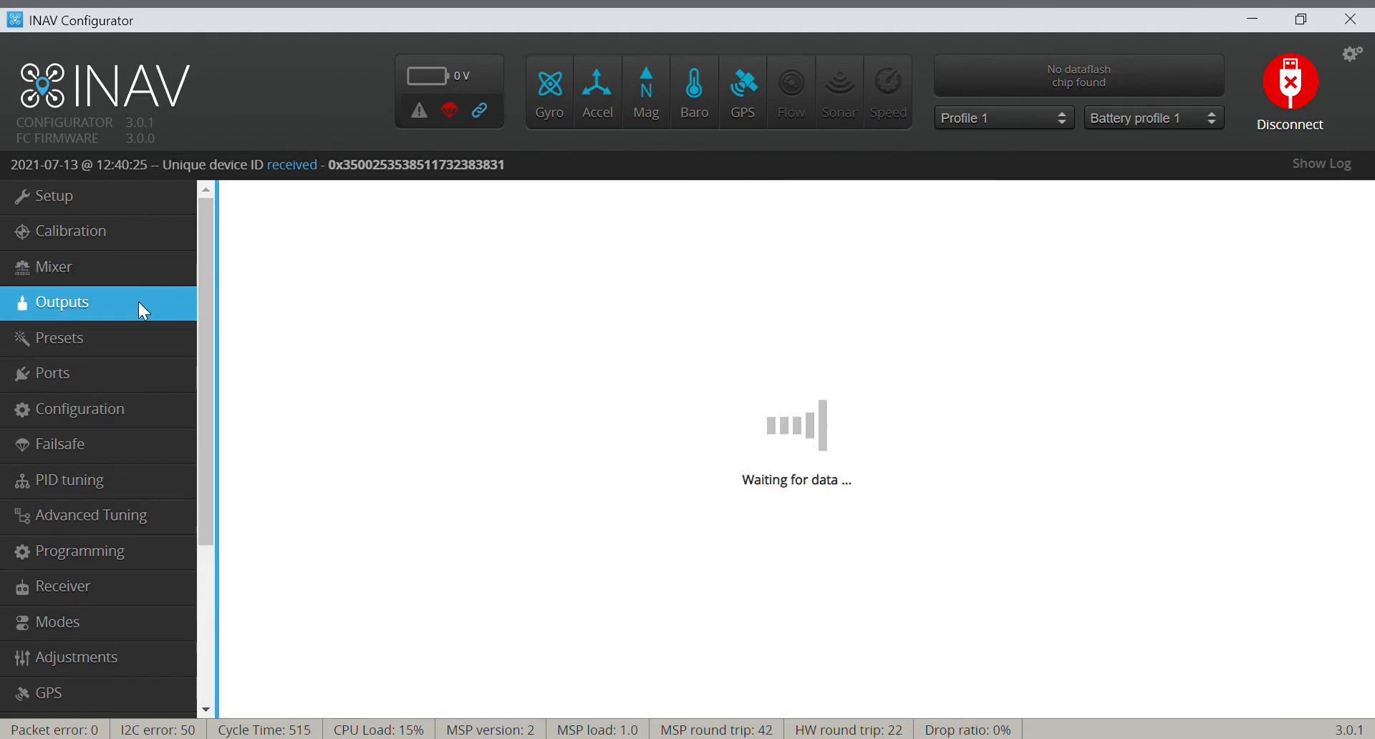
pyautogui.moveTo(1372, 349); pyautogui.dragTo(1369, 469)
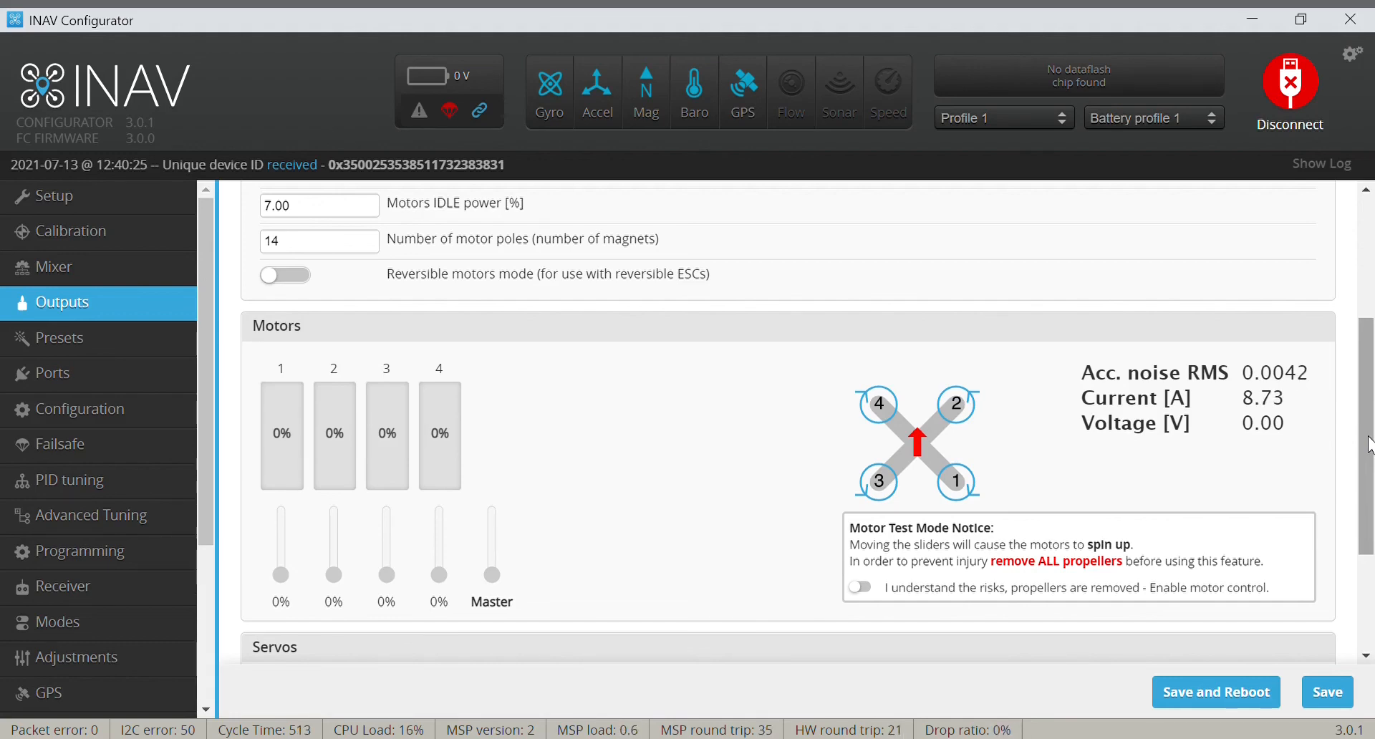
pyautogui.moveTo(1369, 444); pyautogui.dragTo(1370, 324)
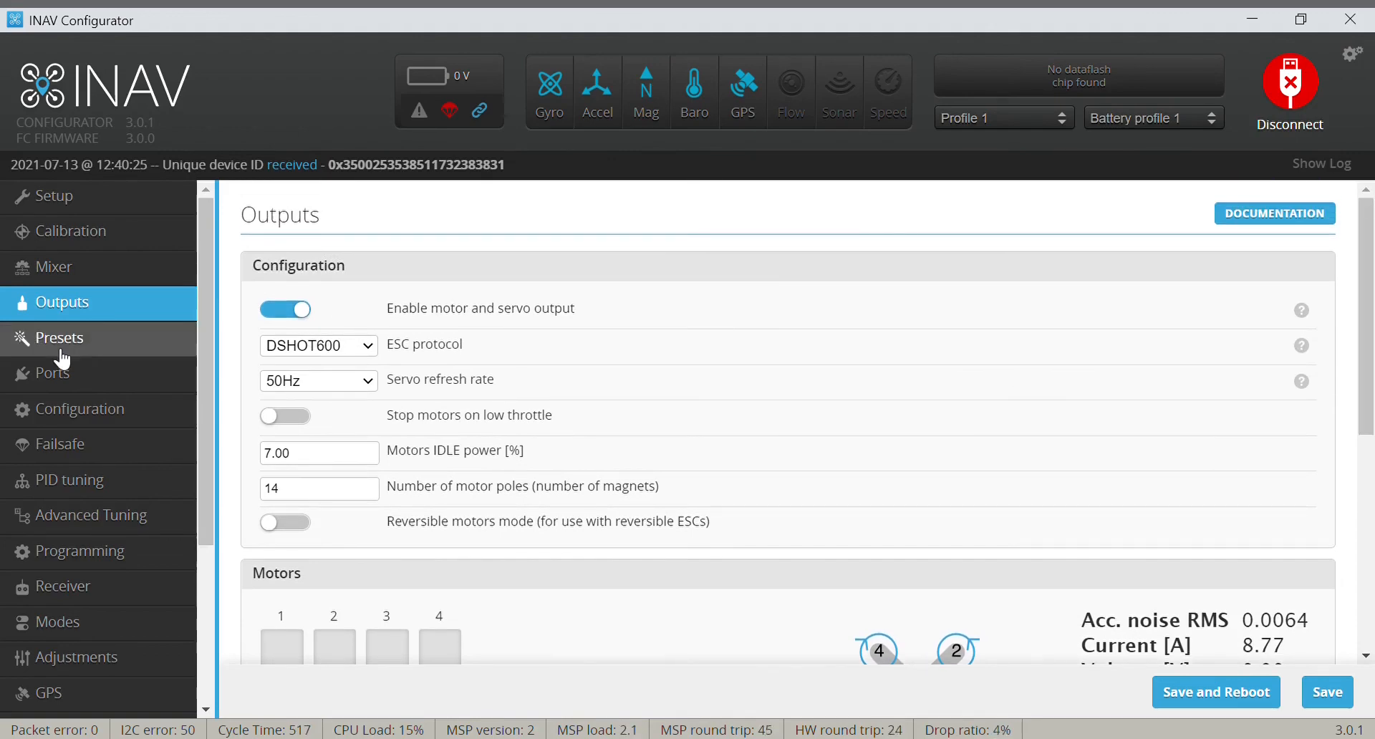